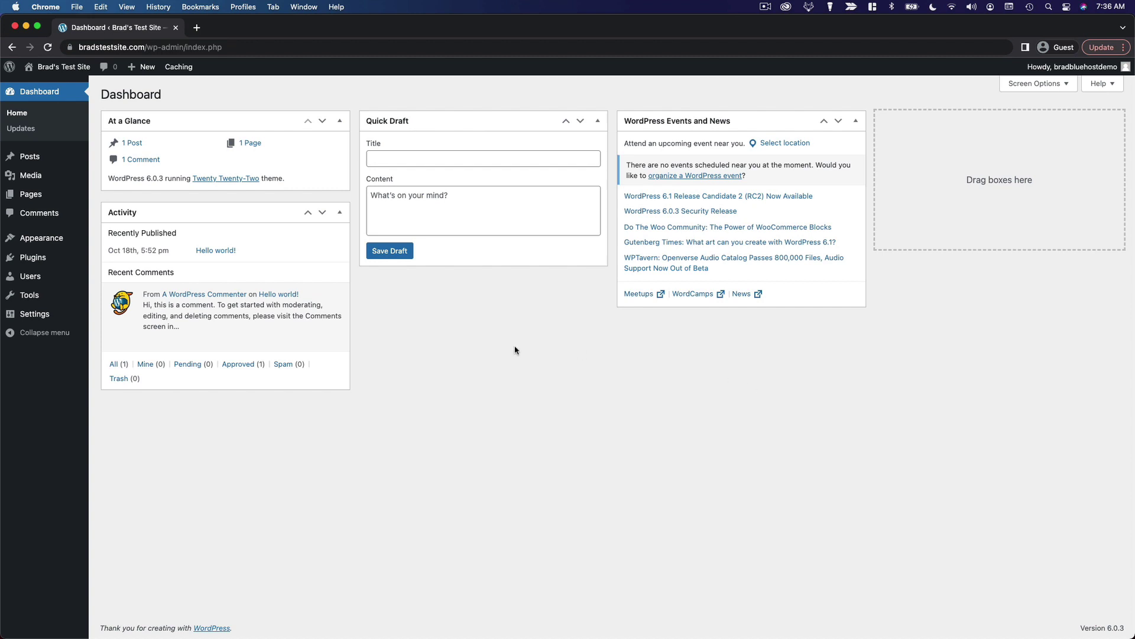
Step: Show all nine installed plugins and look over the Bulk actions, leaving no plugin selected
click(70, 259)
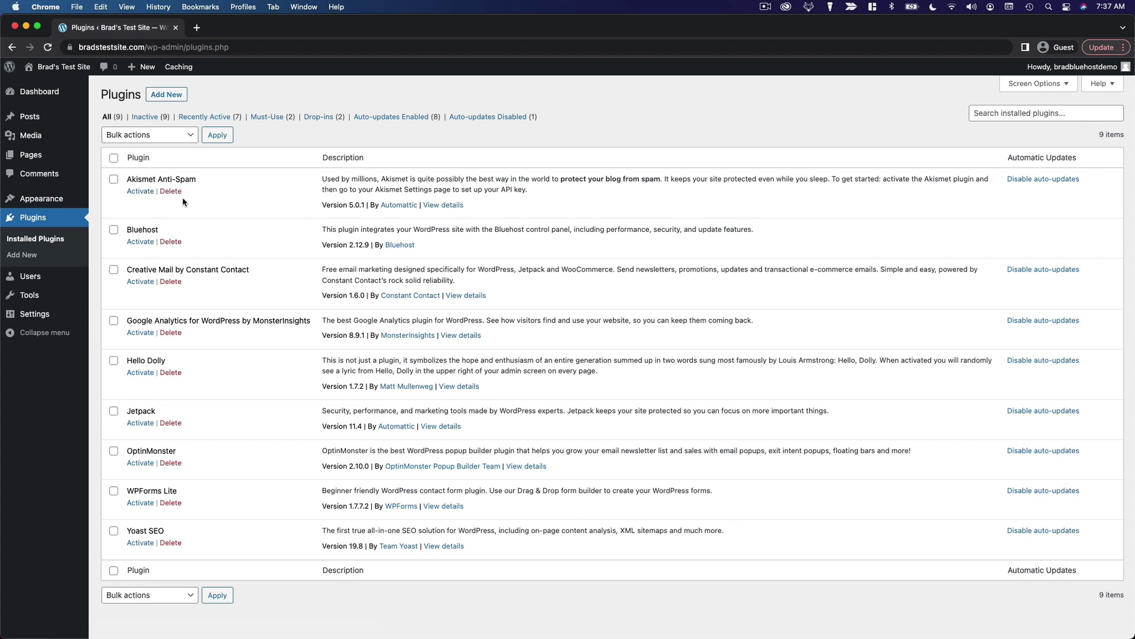
click(114, 158)
click(155, 136)
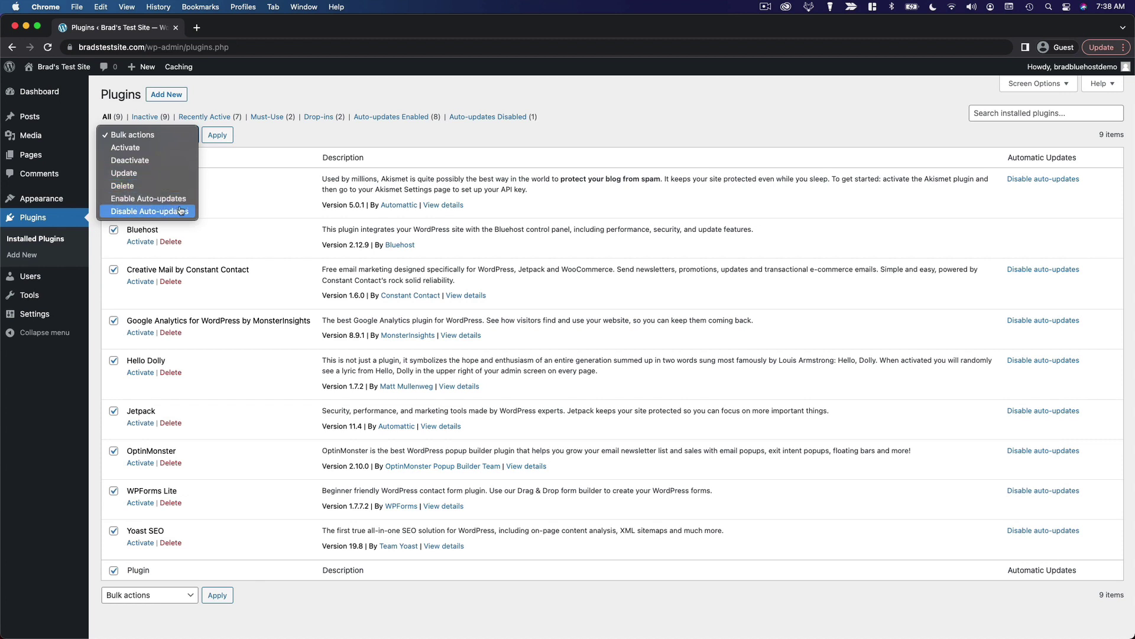
click(288, 186)
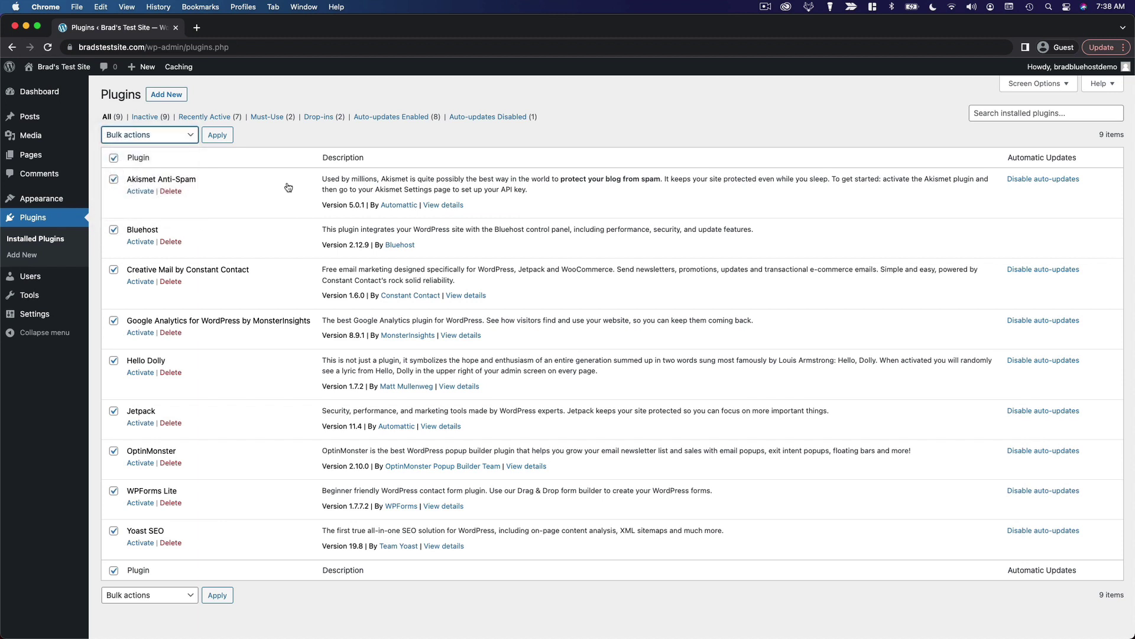
click(113, 159)
Step: Open the Add Plugins directory, browse the Featured plugin cards, then switch to Popular plugins
click(162, 95)
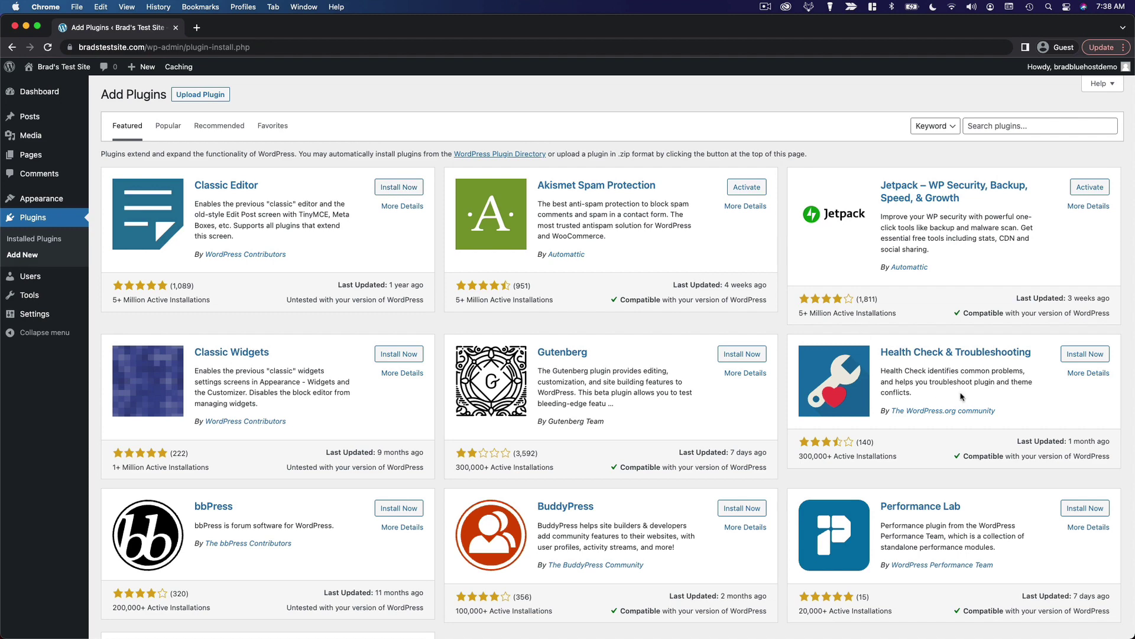
scroll(645, 400, down, 5)
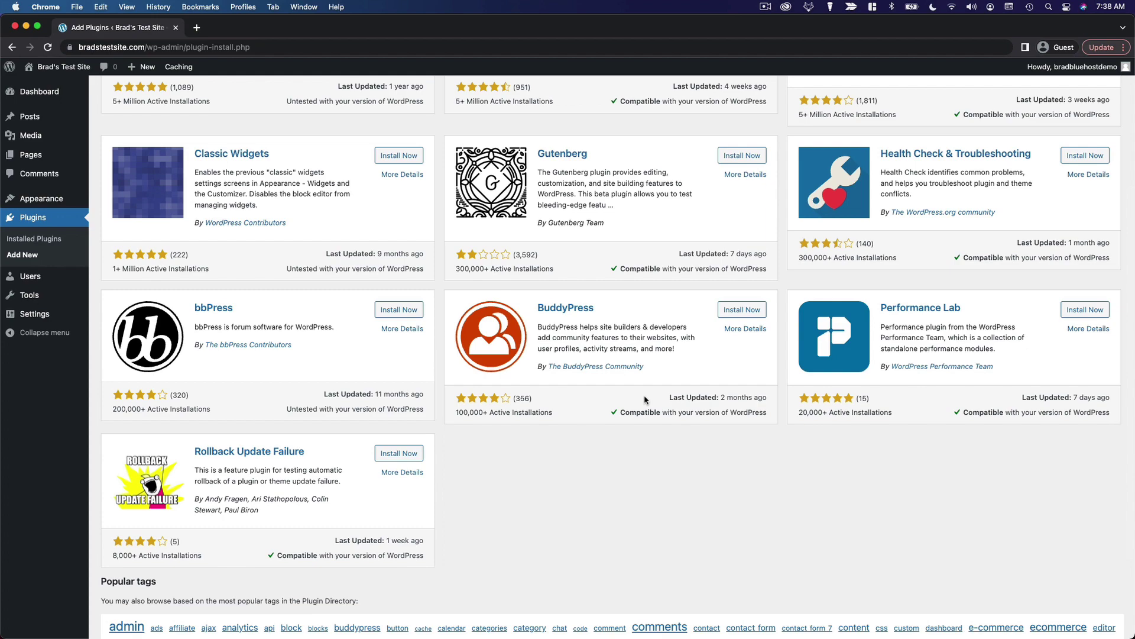
scroll(645, 399, up, 5)
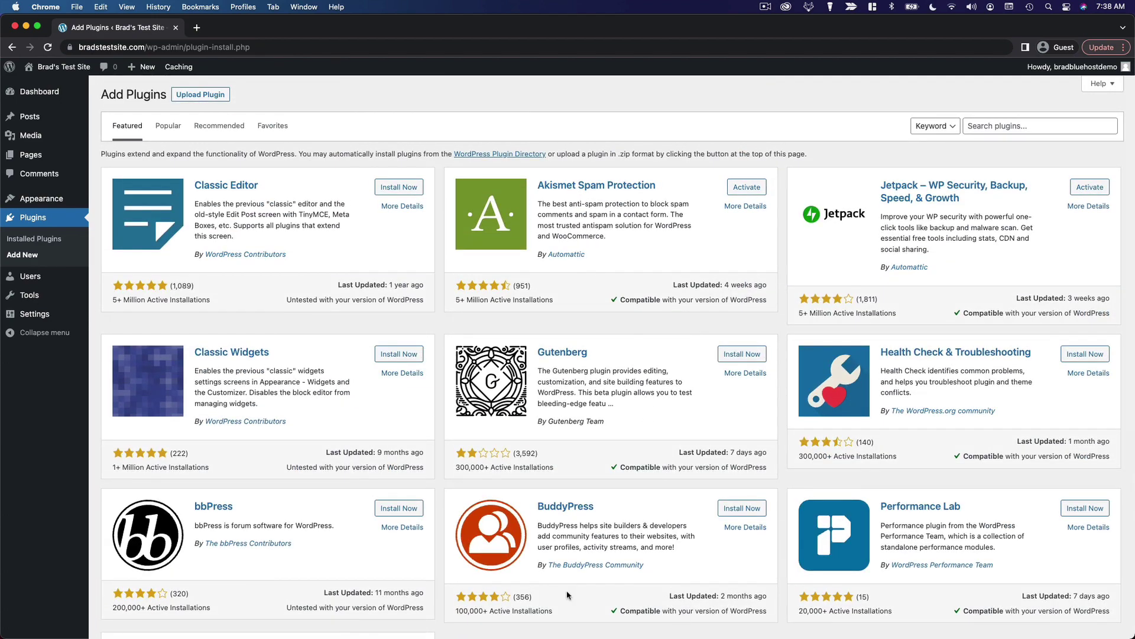
scroll(703, 402, down, 8)
scroll(671, 322, up, 8)
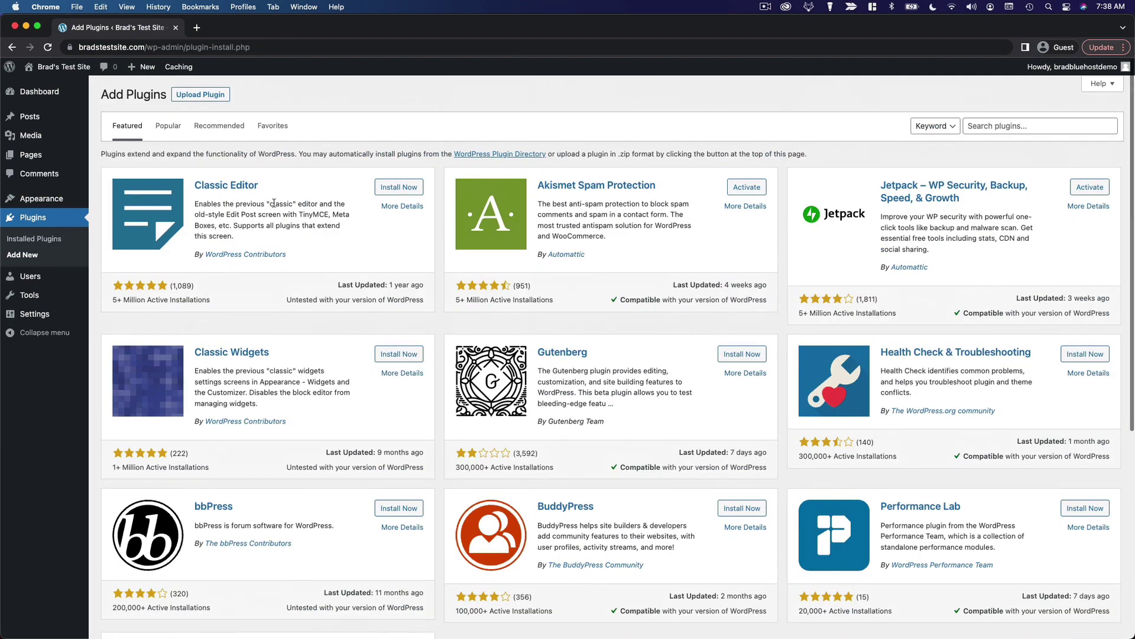
click(159, 122)
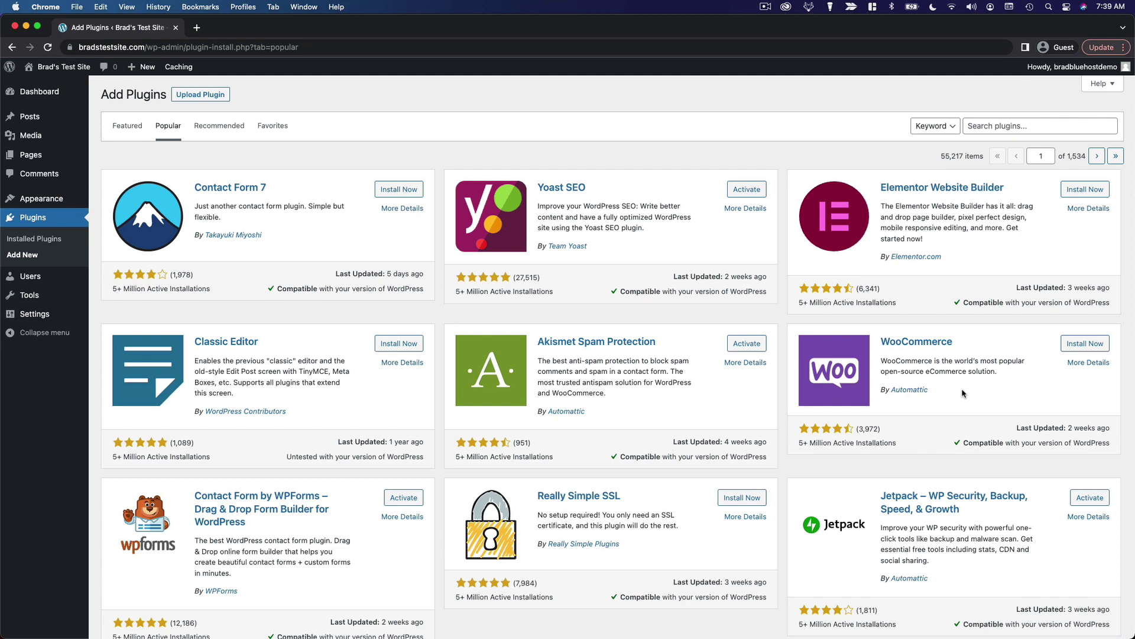
Step: Scroll through the Popular plugins, from Contact Form 7 down past Wordfence and UpdraftPlus, and back
scroll(768, 470, down, 3)
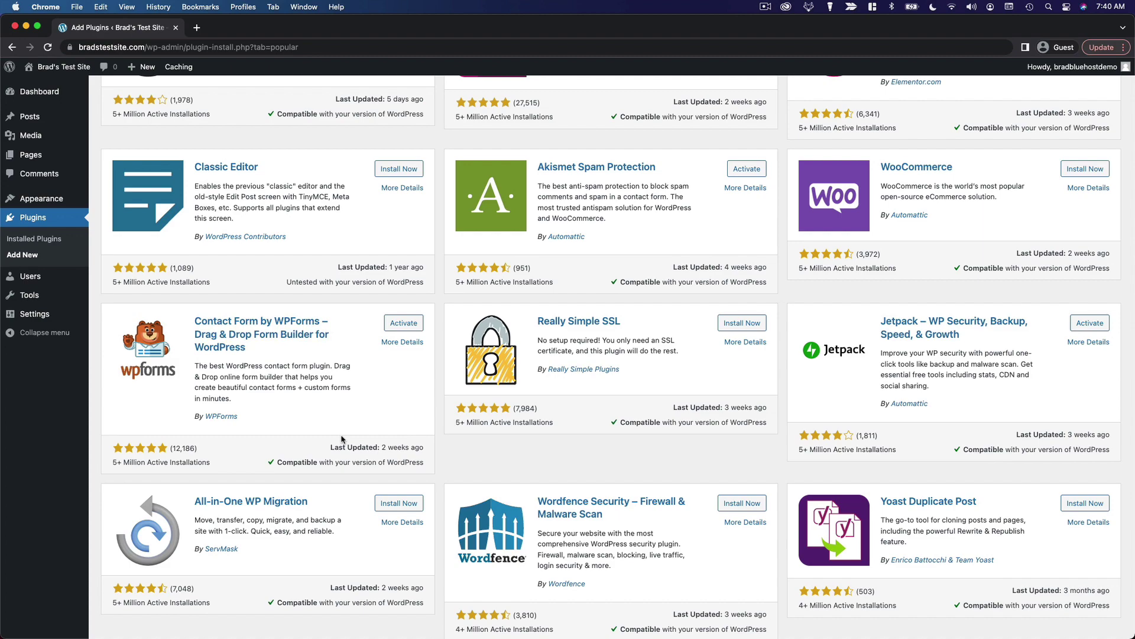
scroll(349, 441, up, 1)
scroll(350, 442, down, 3)
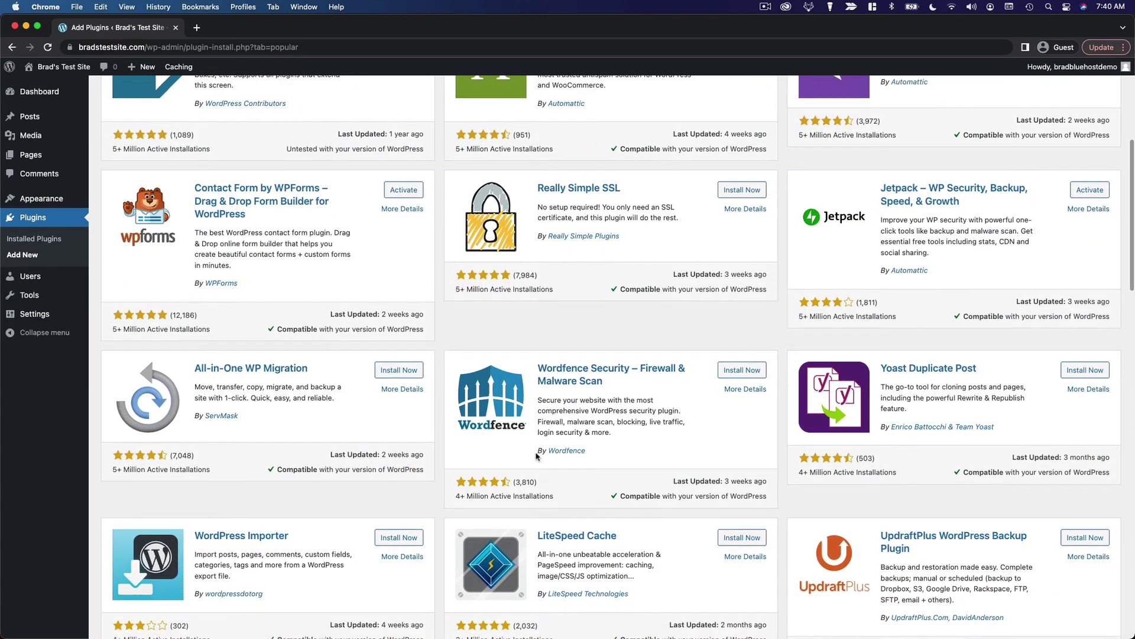
scroll(661, 443, down, 3)
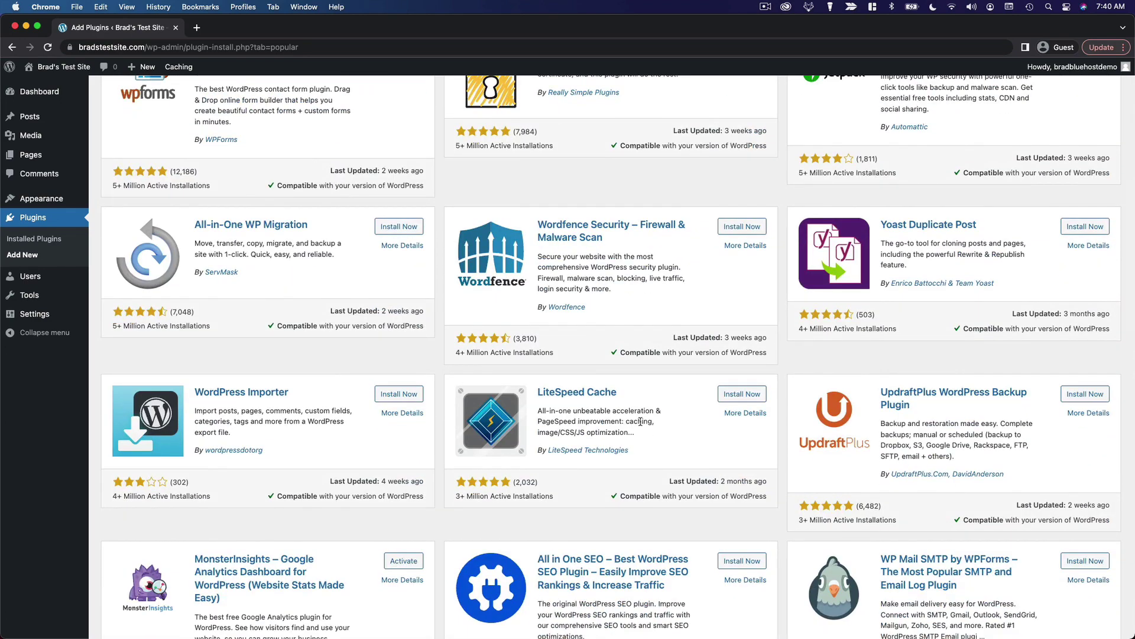
scroll(591, 556, down, 2)
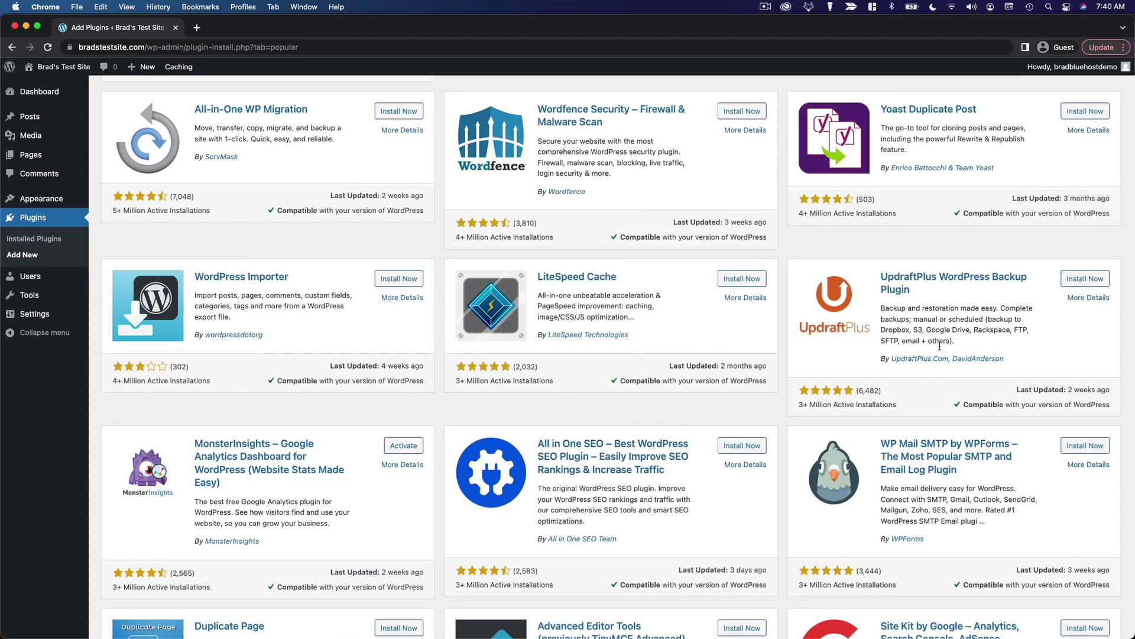
scroll(948, 400, down, 2)
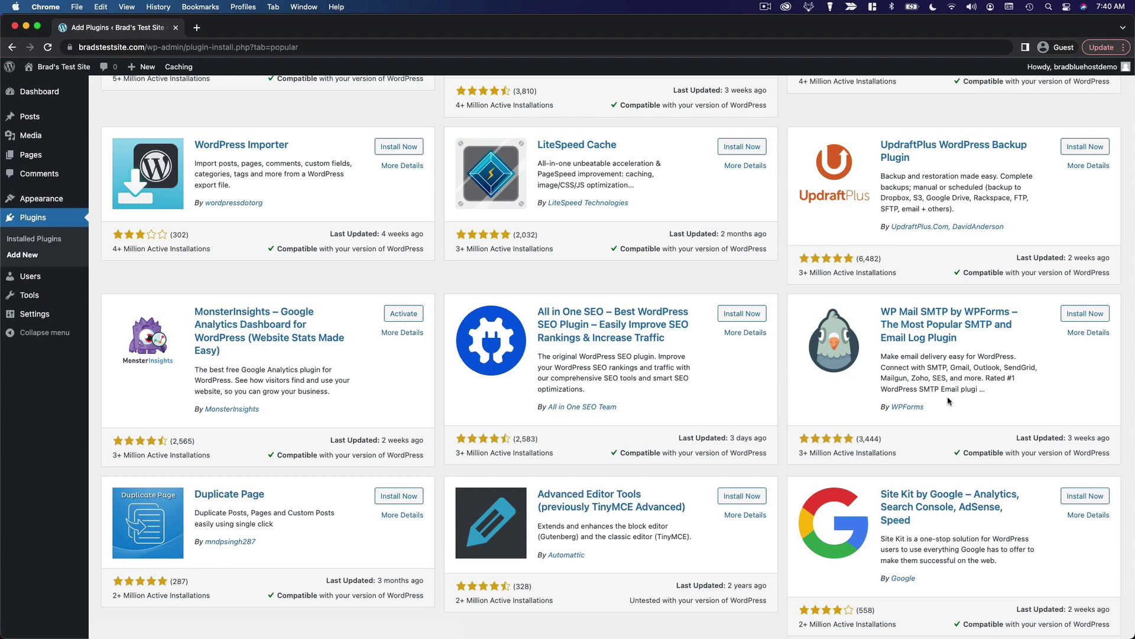
scroll(932, 398, up, 10)
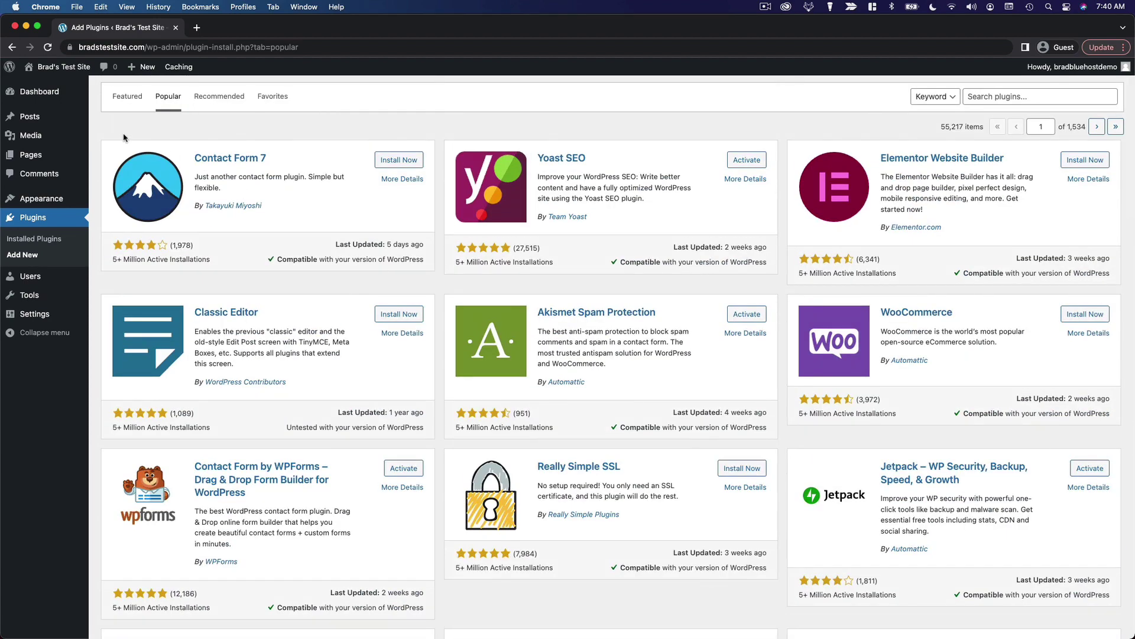
Step: Back on Featured plugins, view the BuddyPress details (version 10.4.0, 100,000+ installs) and close them
click(131, 107)
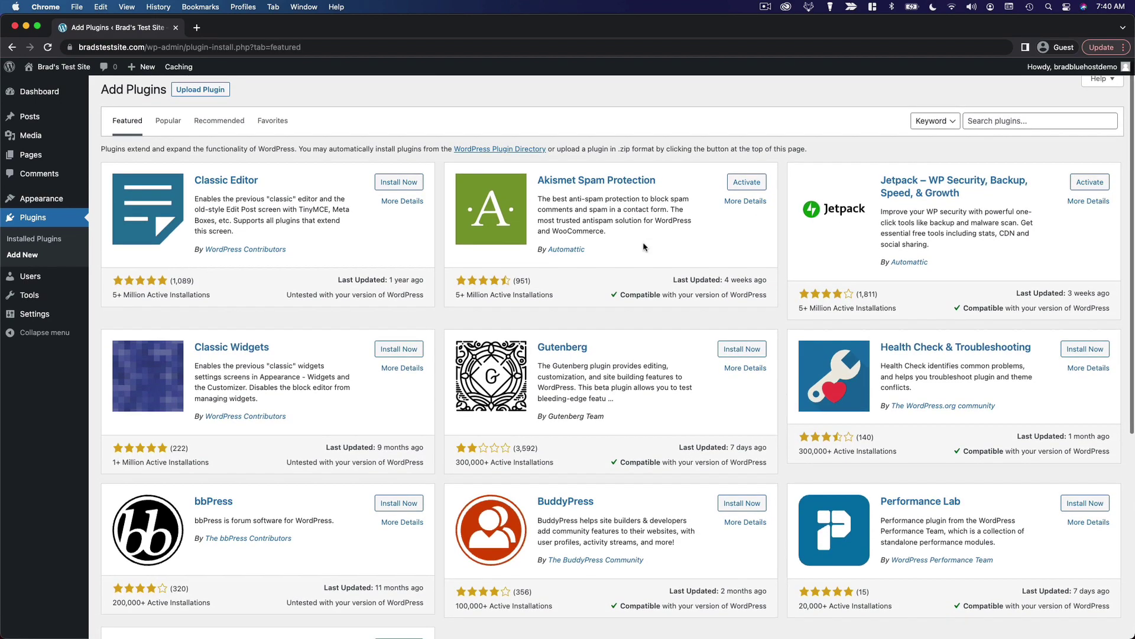
scroll(644, 247, down, 4)
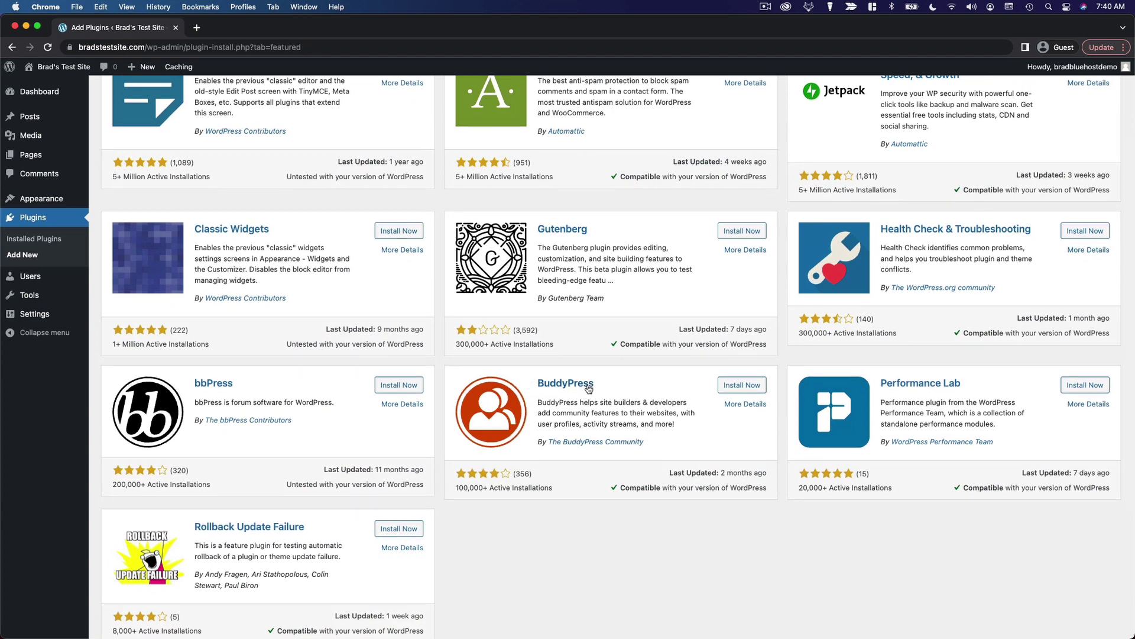
click(588, 385)
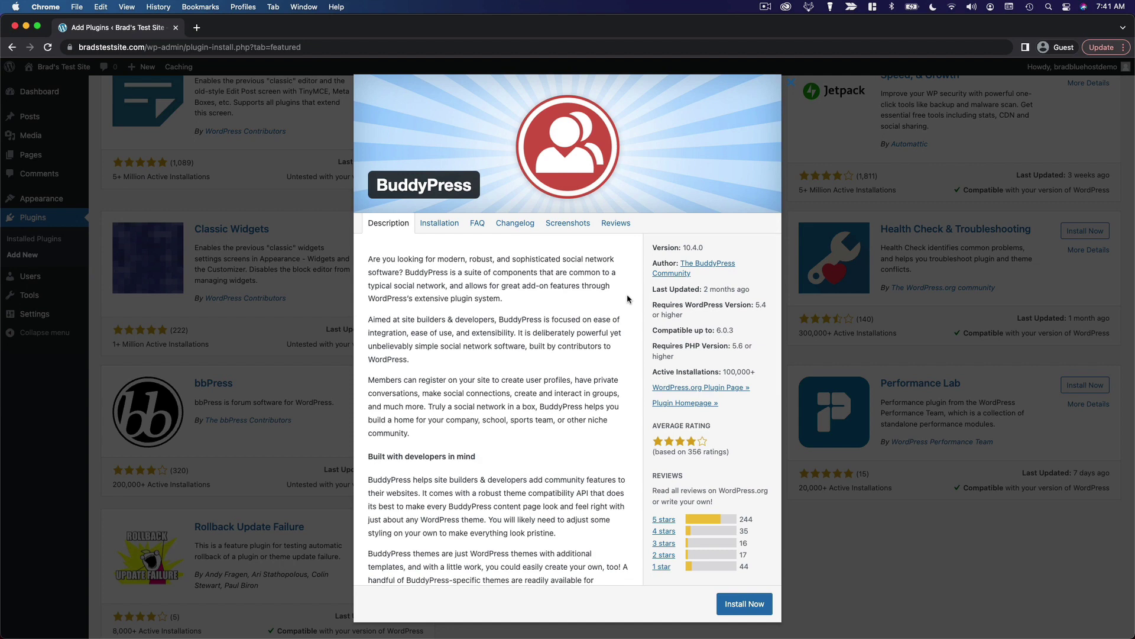
click(871, 256)
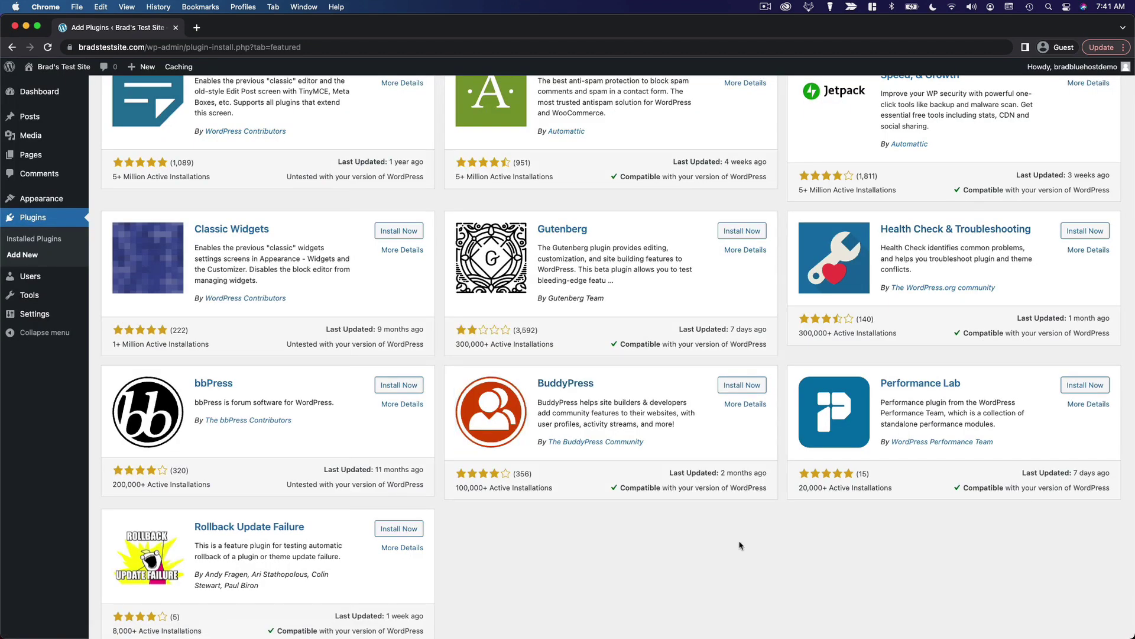
scroll(740, 544, up, 3)
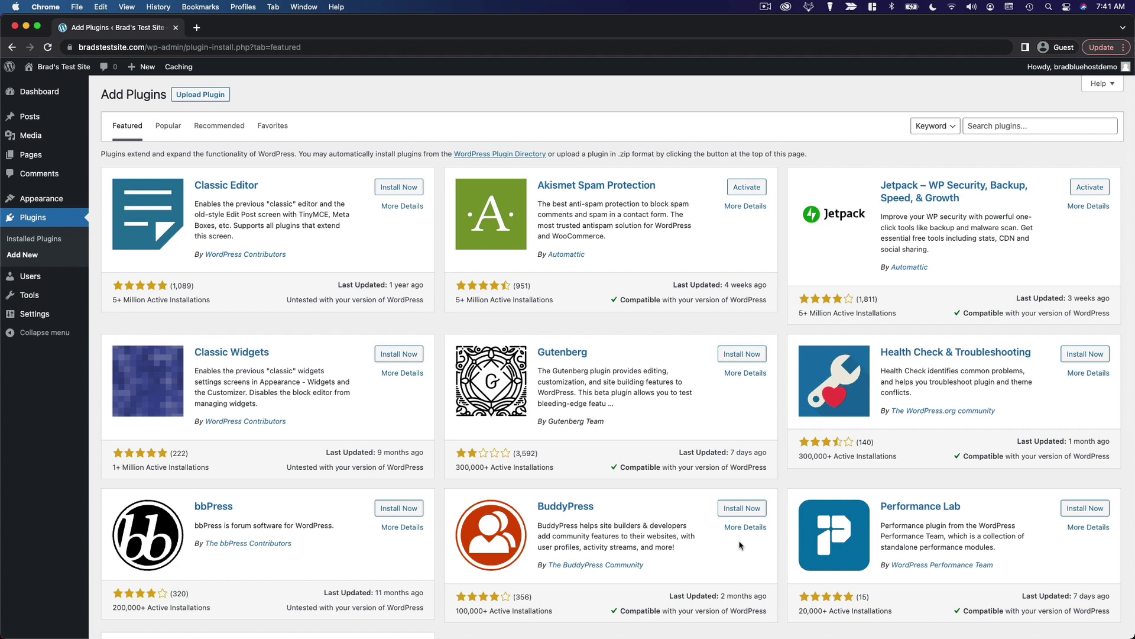
click(164, 140)
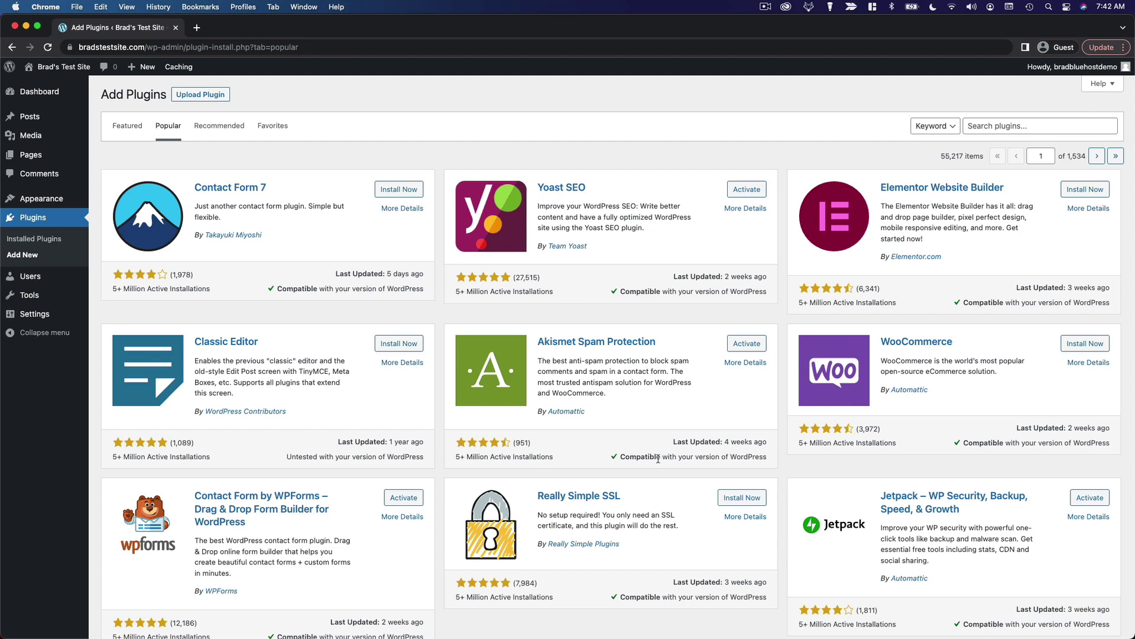
scroll(659, 459, down, 3)
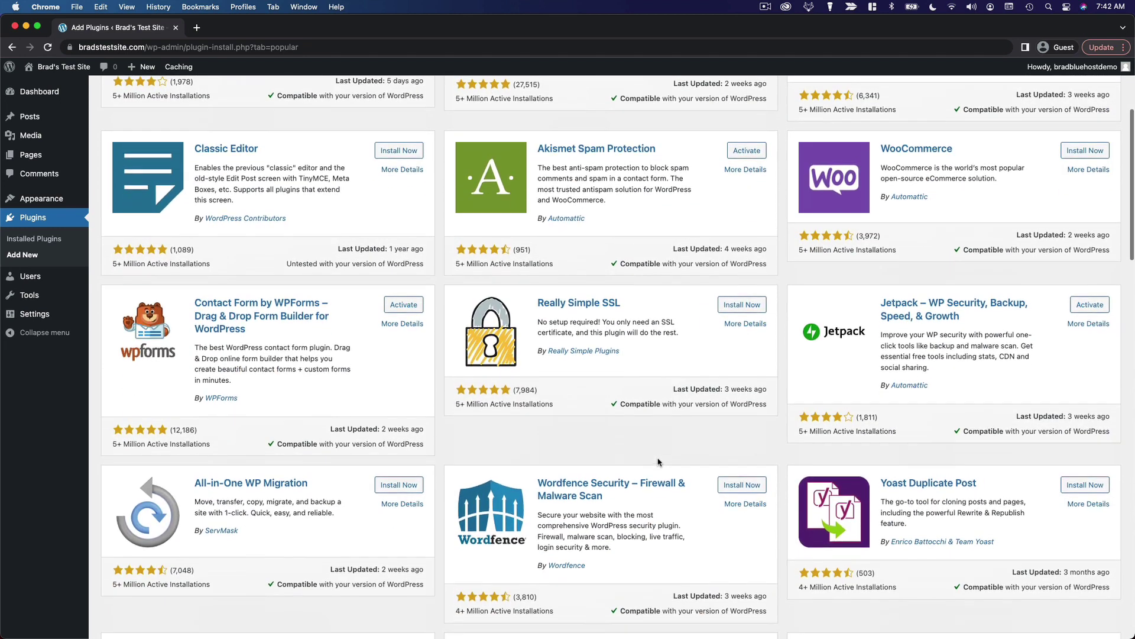
scroll(659, 462, down, 3)
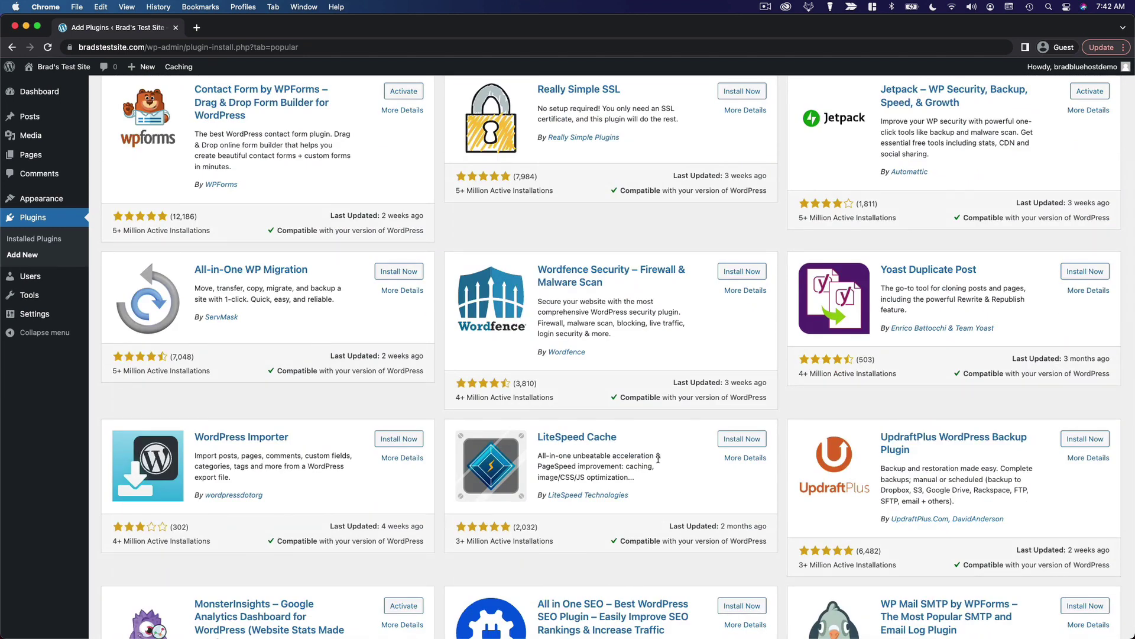
scroll(658, 458, down, 5)
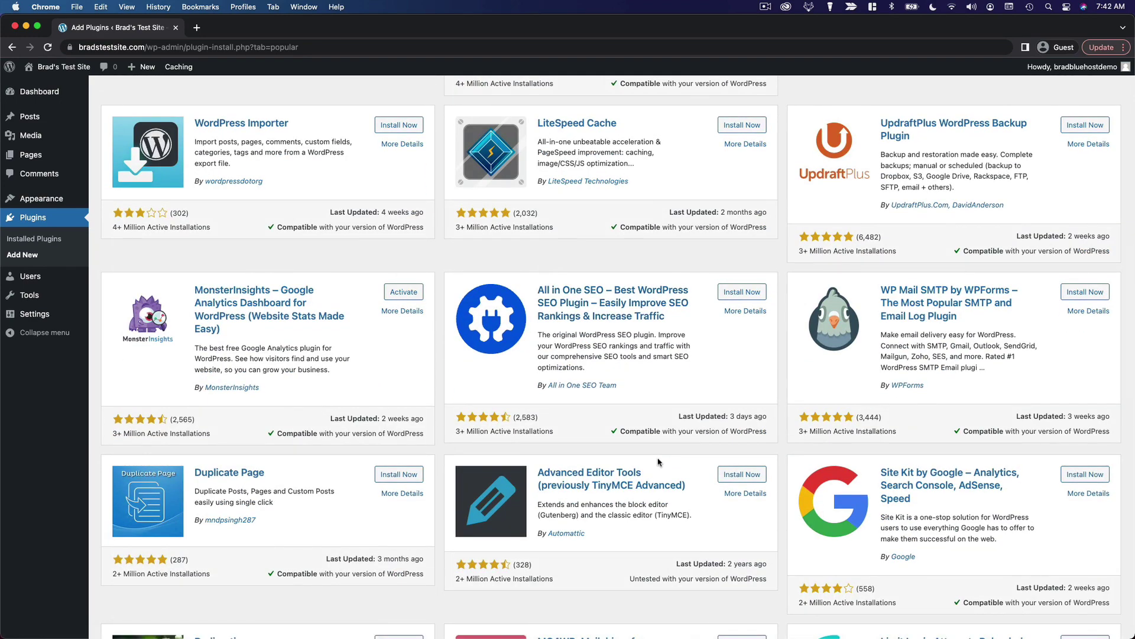
scroll(660, 462, down, 1)
scroll(659, 462, up, 10)
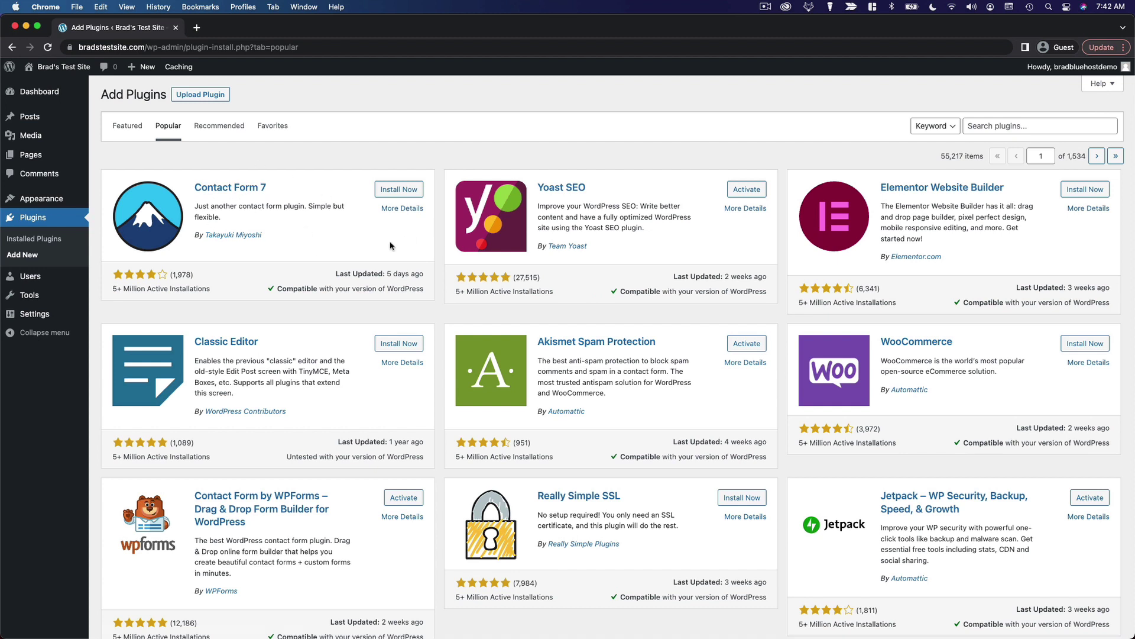
click(207, 191)
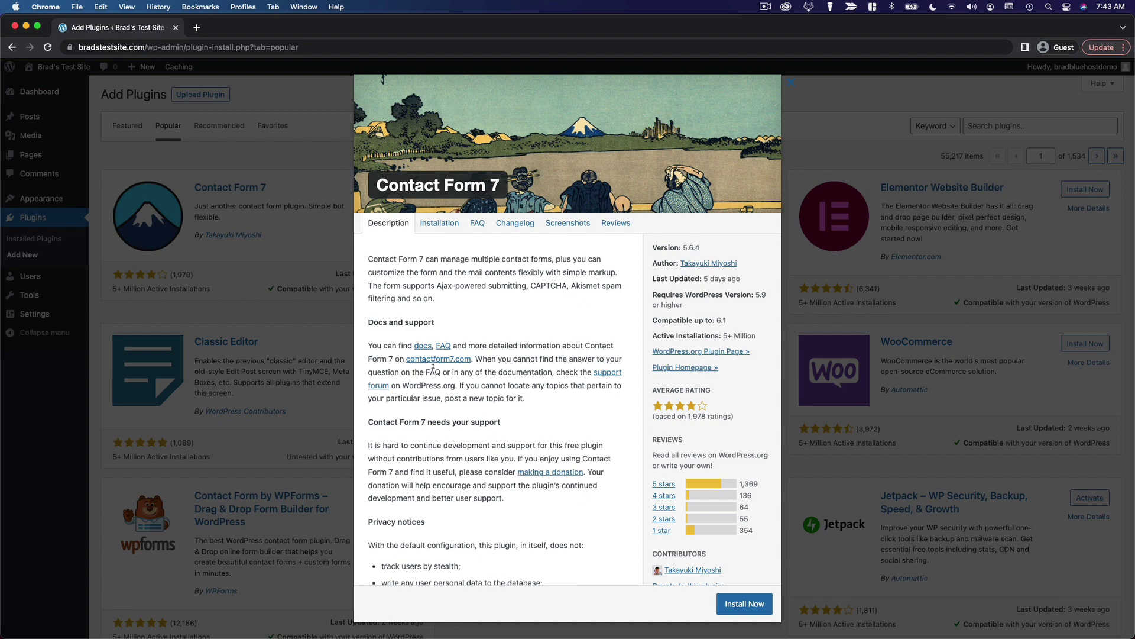
scroll(432, 364, down, 6)
scroll(433, 364, up, 6)
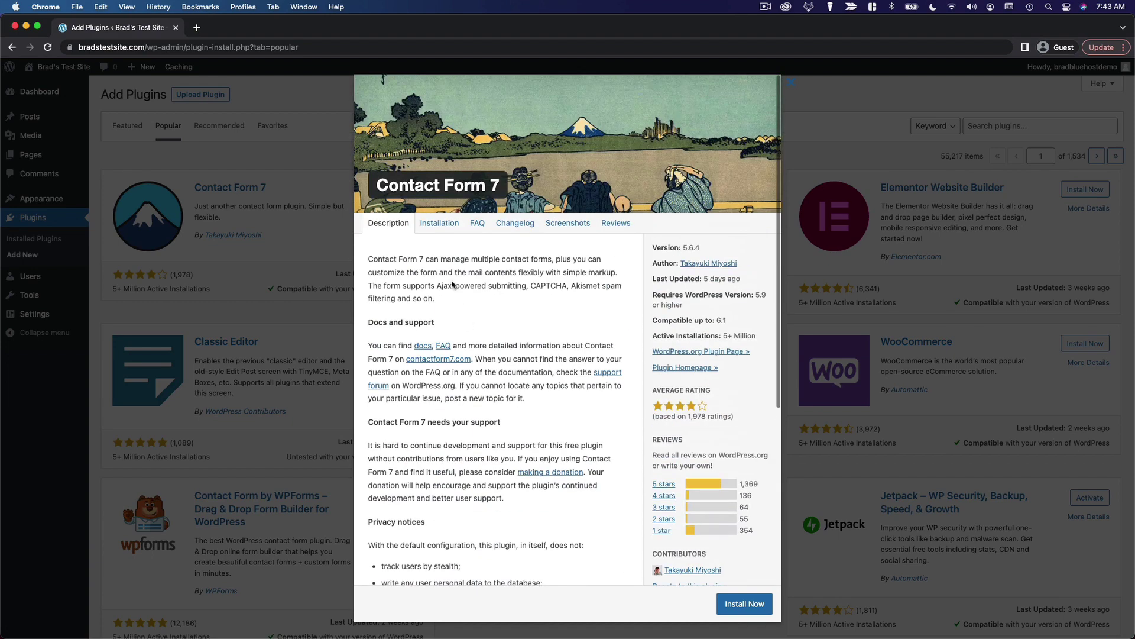
click(477, 221)
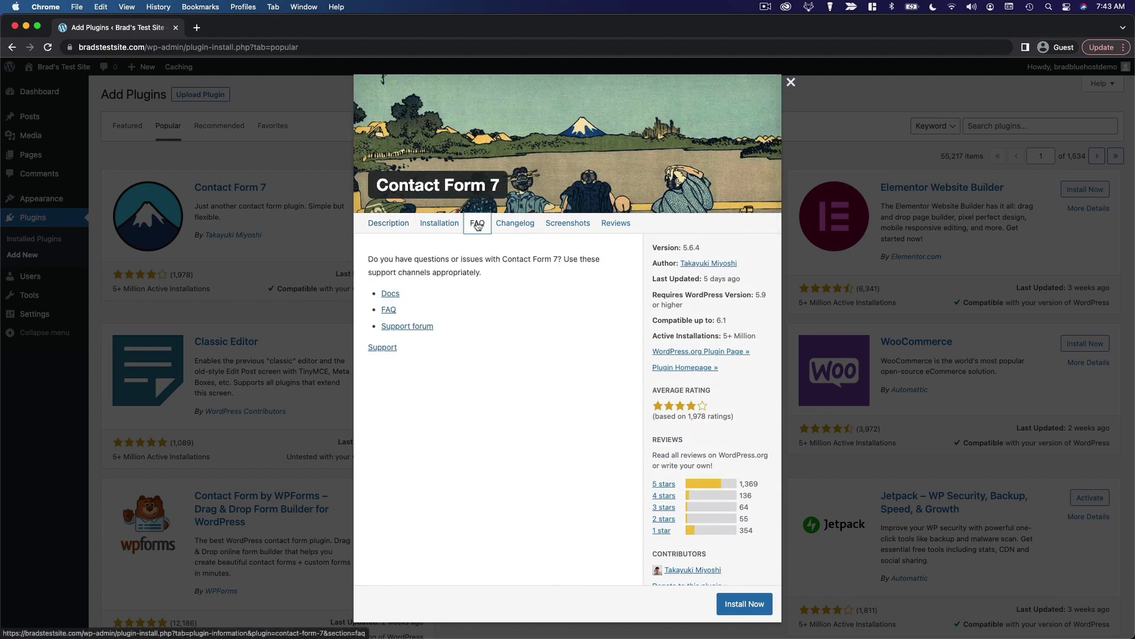
click(569, 223)
click(615, 224)
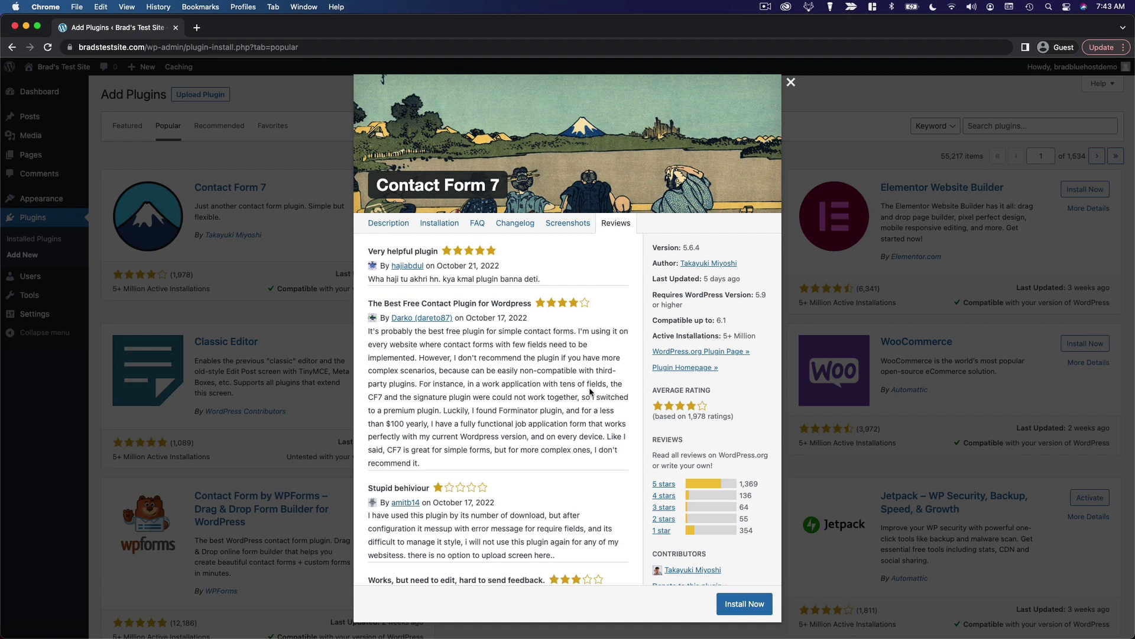
scroll(587, 392, down, 3)
scroll(587, 392, down, 8)
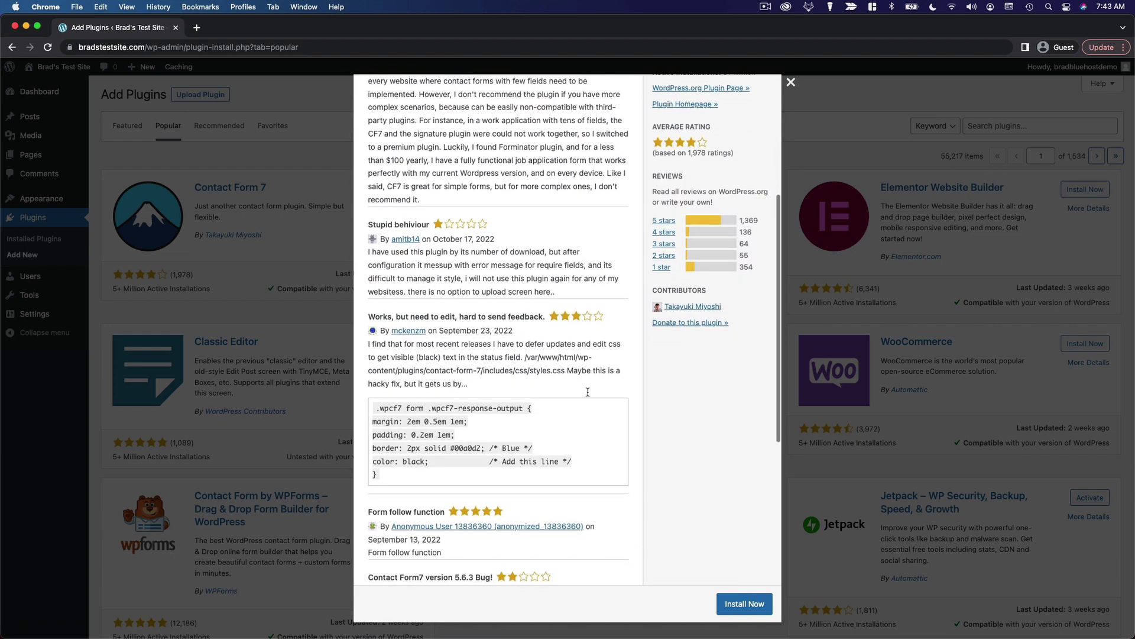
scroll(587, 394, down, 2)
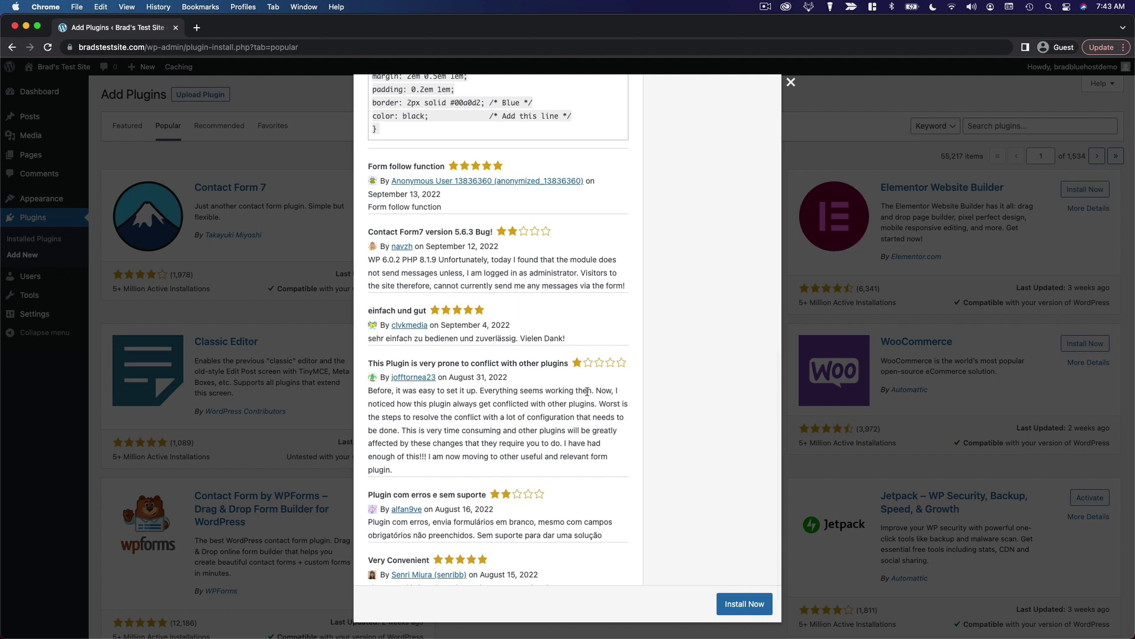
scroll(587, 392, down, 1)
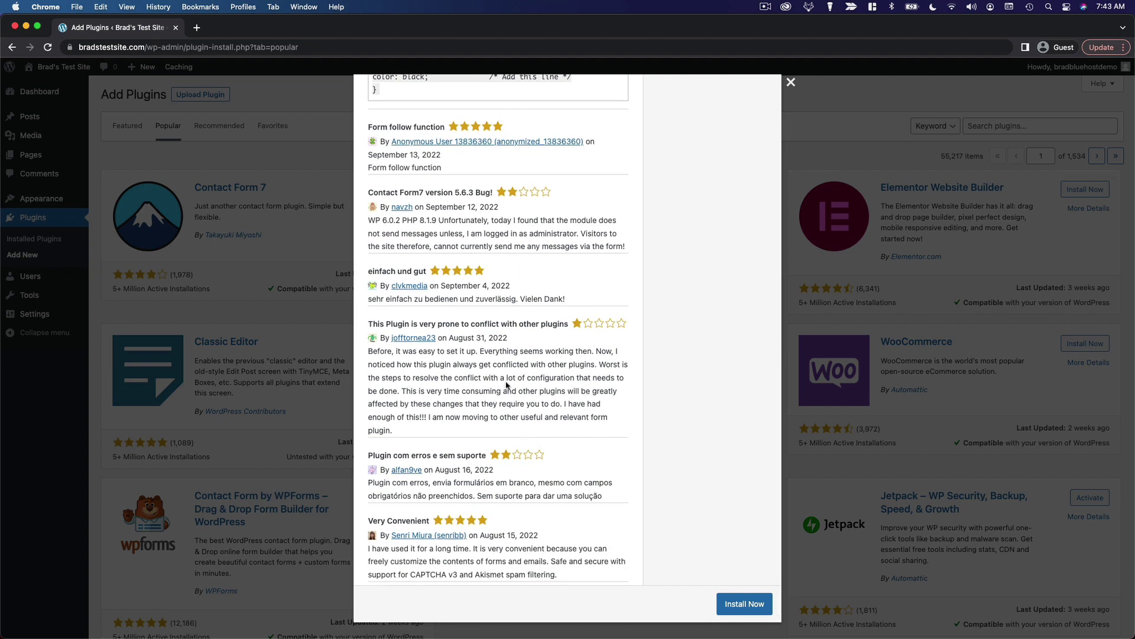
drag(471, 324, 575, 325)
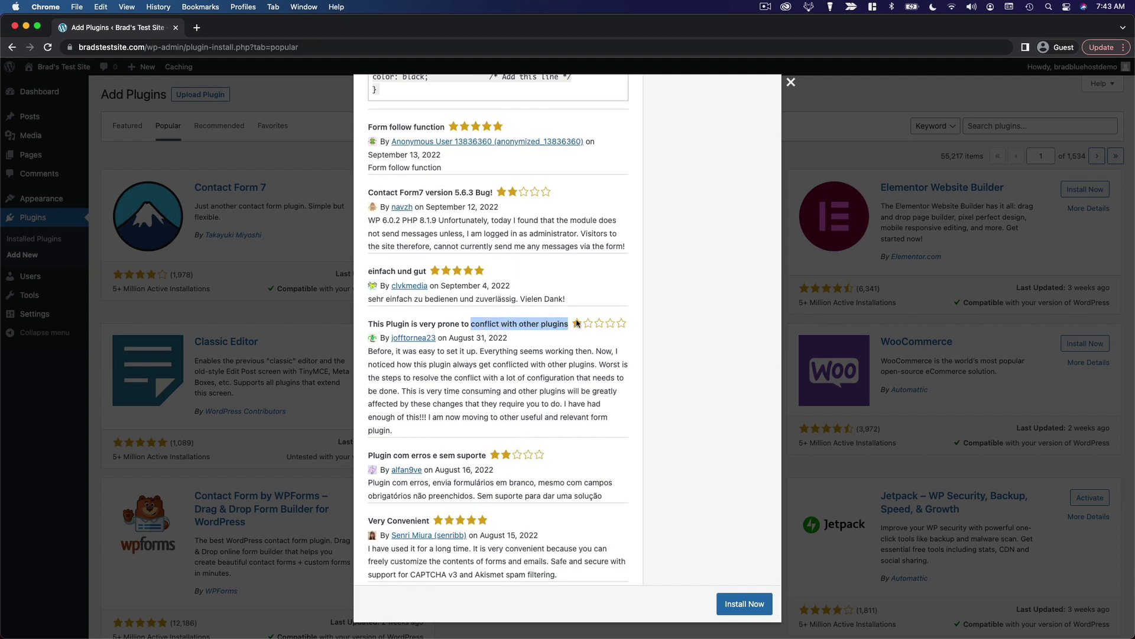
click(536, 363)
scroll(536, 365, up, 15)
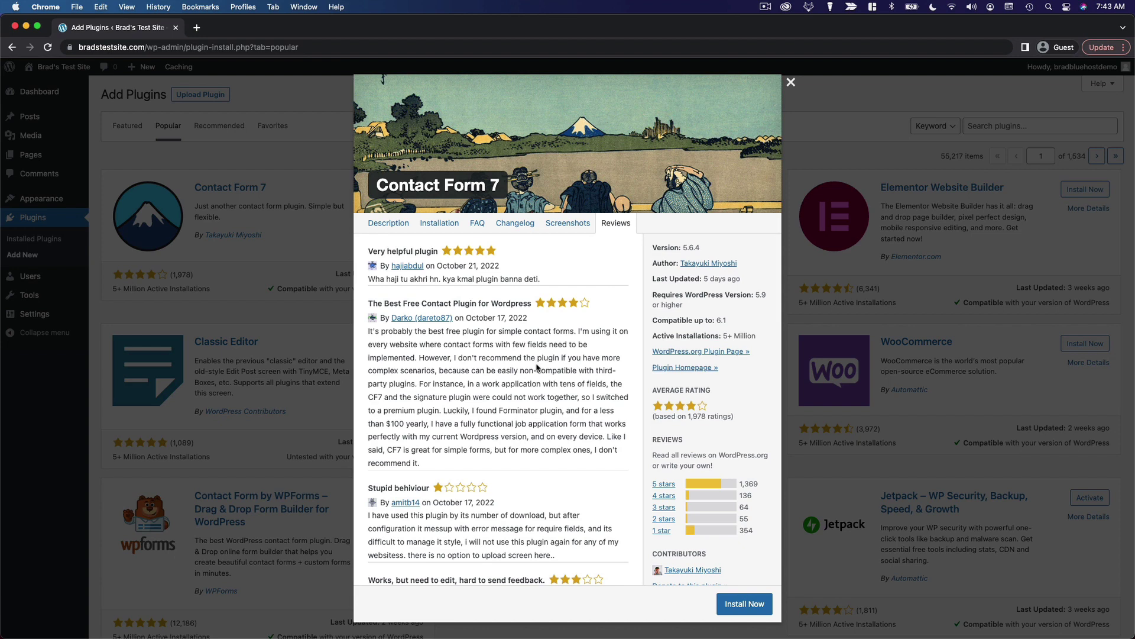
click(393, 228)
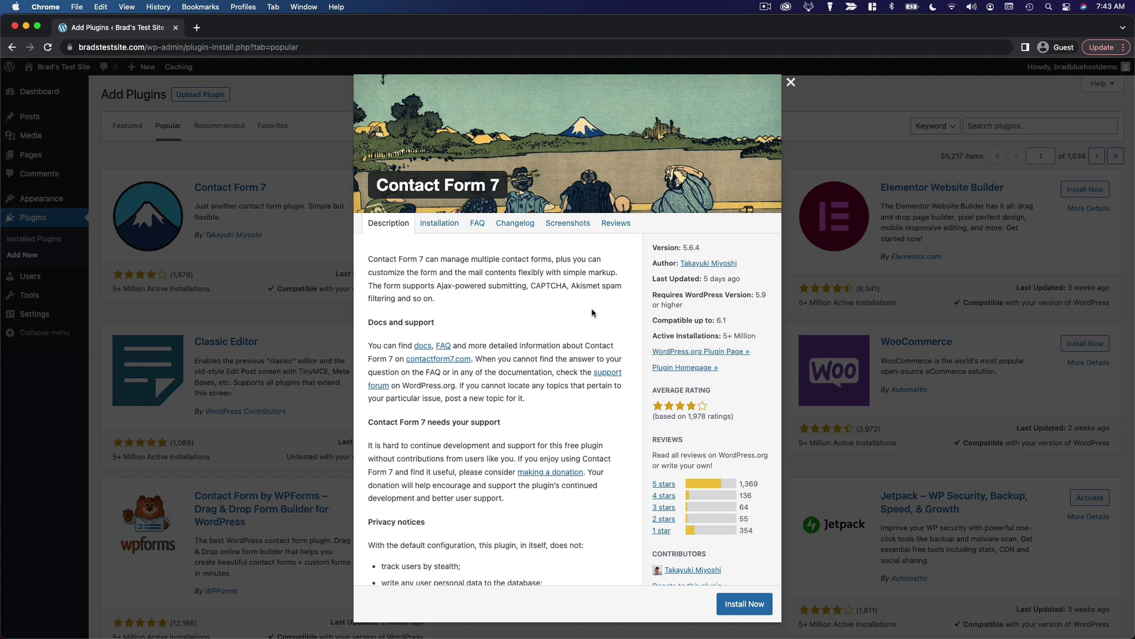
click(792, 81)
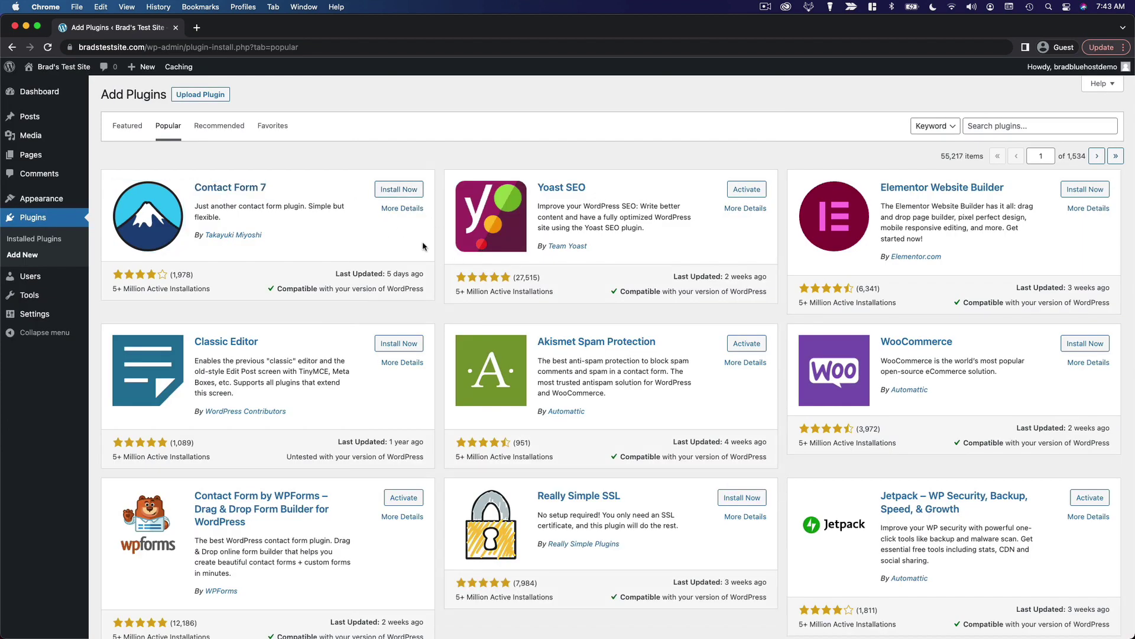
Step: Install and activate Contact Form 7, then open its Contact Forms list
click(402, 191)
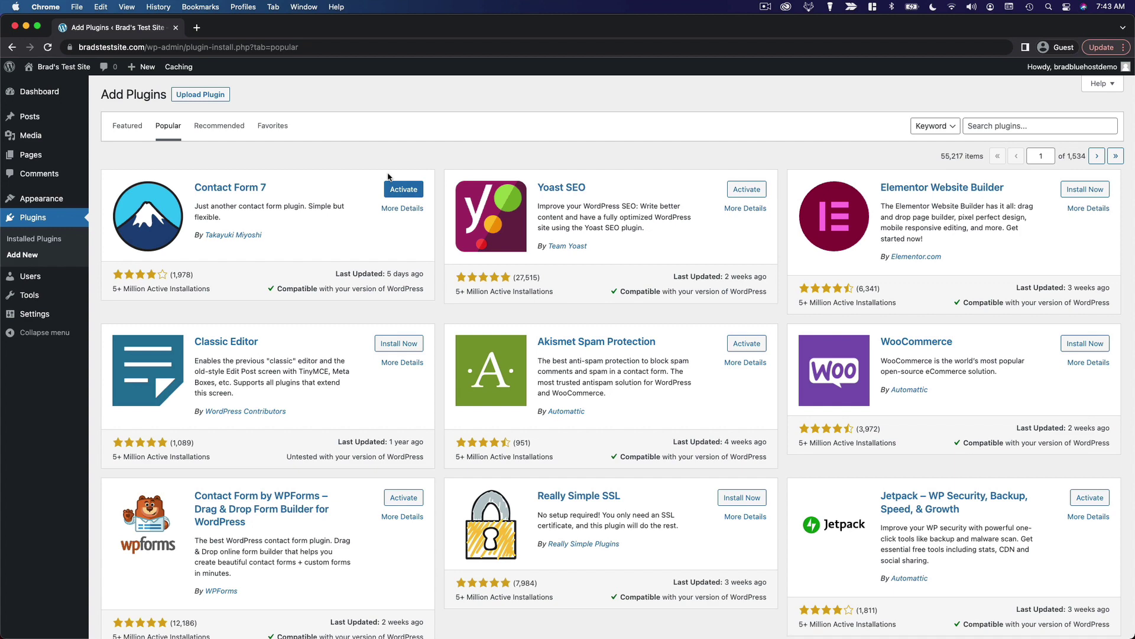
click(403, 189)
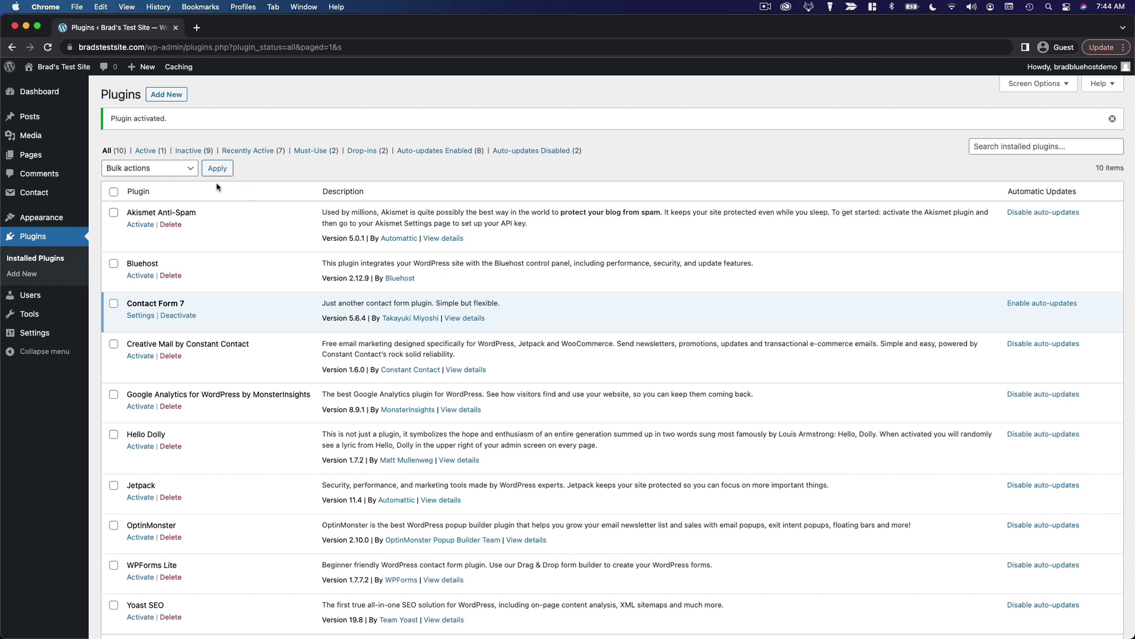
mouse_move(55, 194)
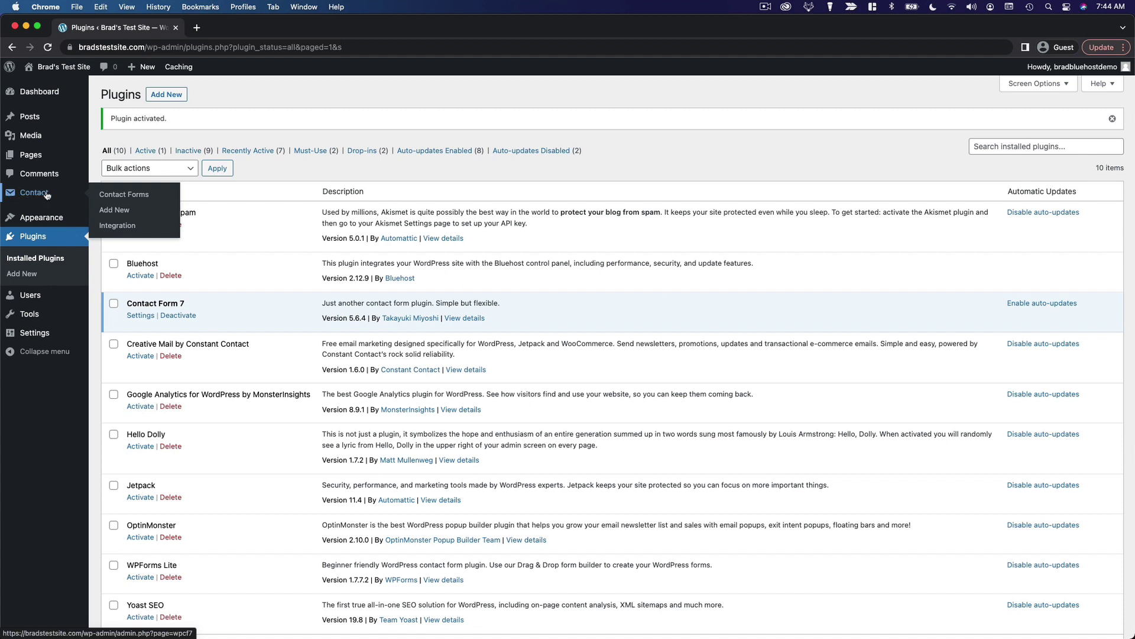
click(46, 195)
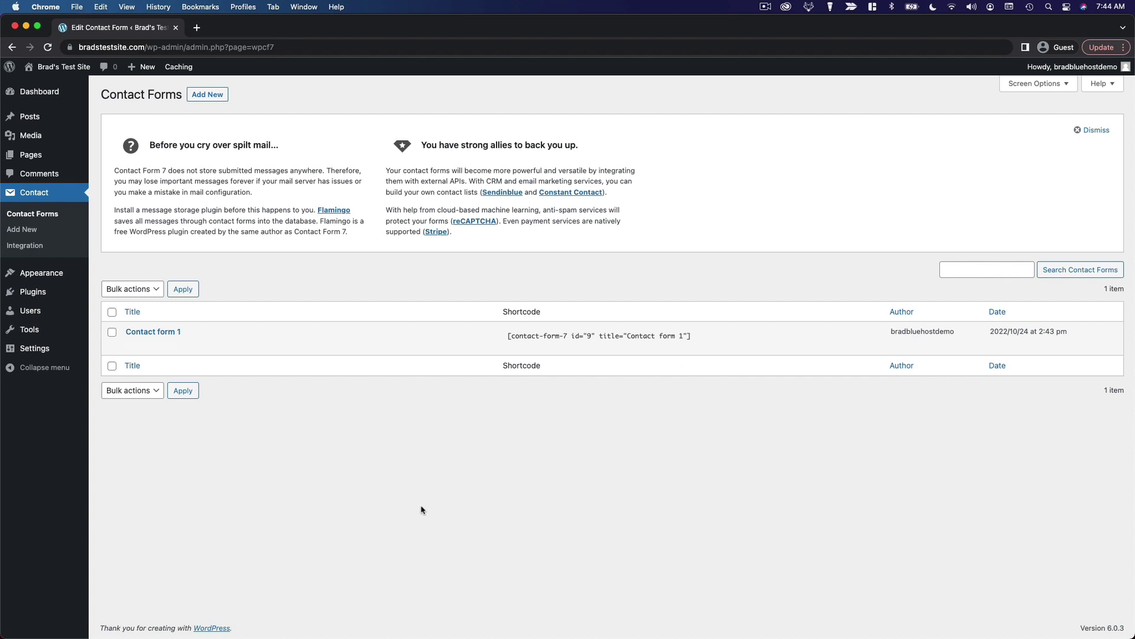
Step: Open 'Contact form 1' in the editor and highlight its shortcode, then deselect it
mouse_move(132, 325)
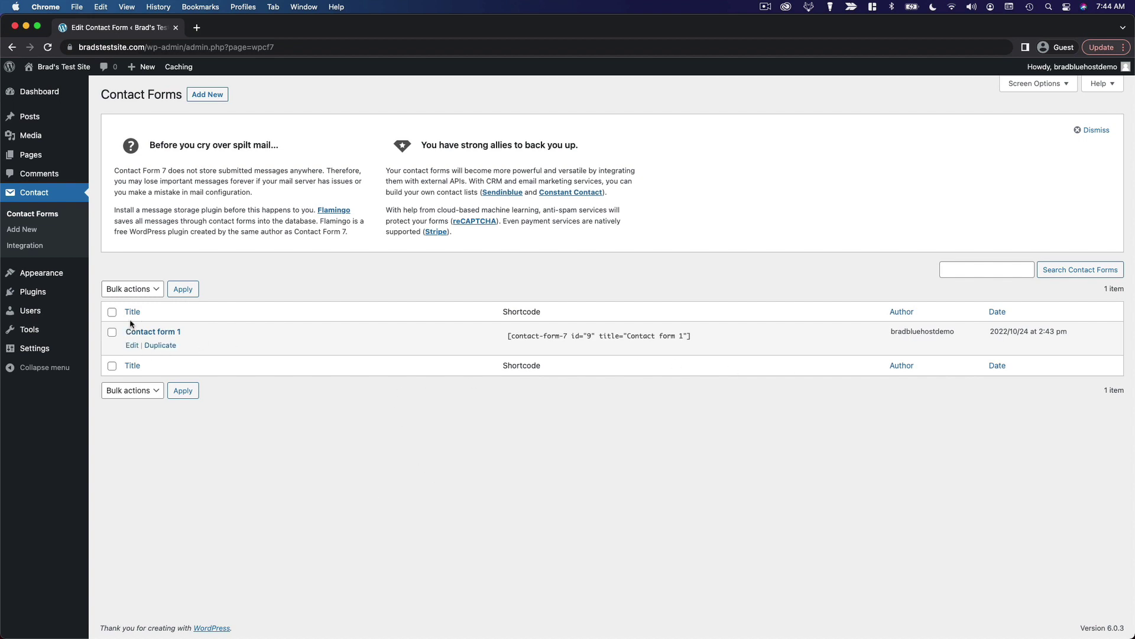
click(176, 331)
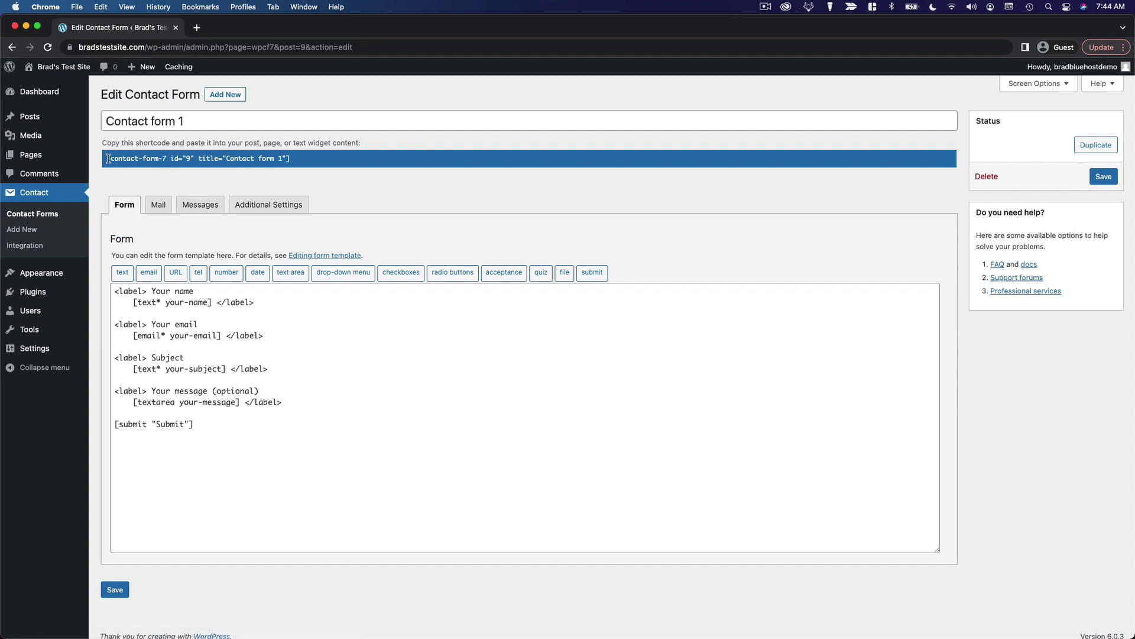
drag(106, 159, 295, 160)
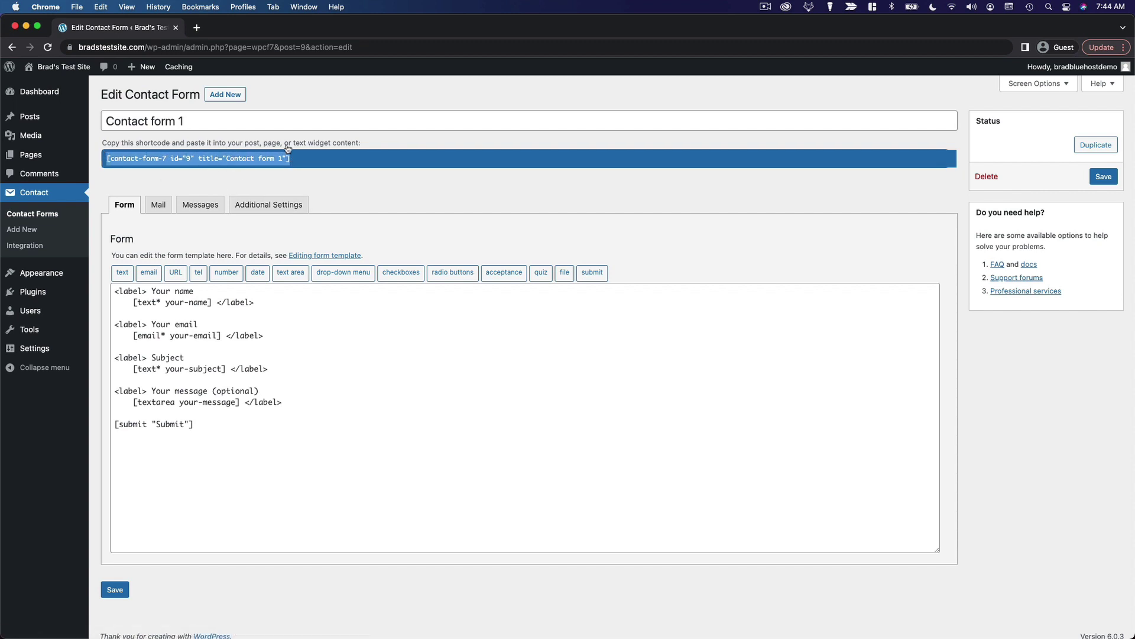
click(599, 186)
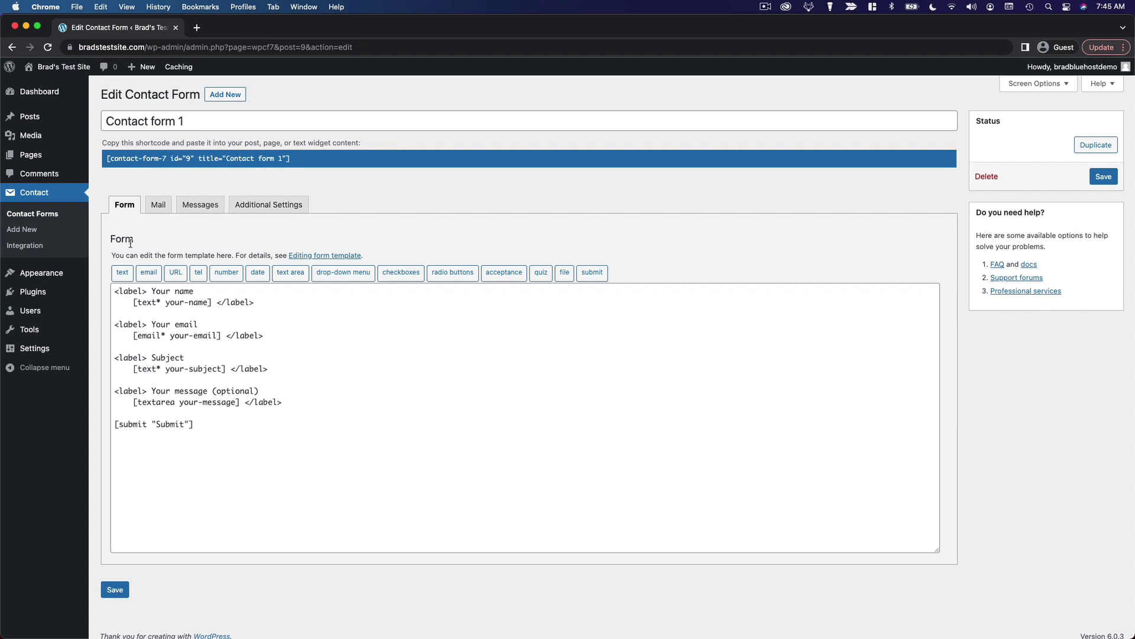
Step: Return to the installed plugins list and deactivate Contact Form 7
click(46, 294)
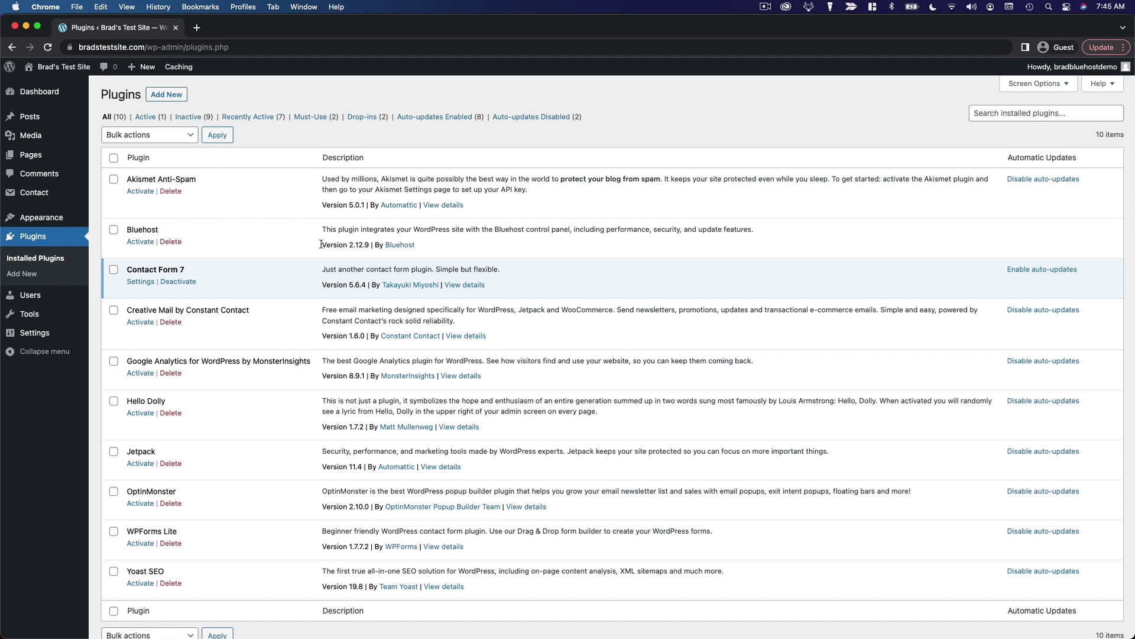
click(185, 281)
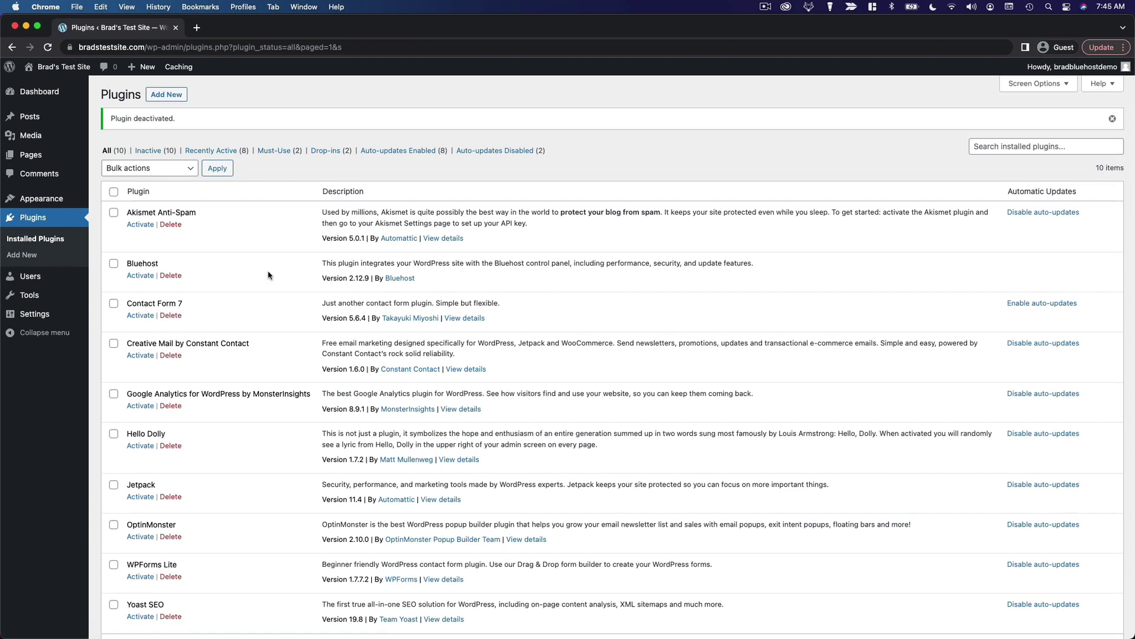